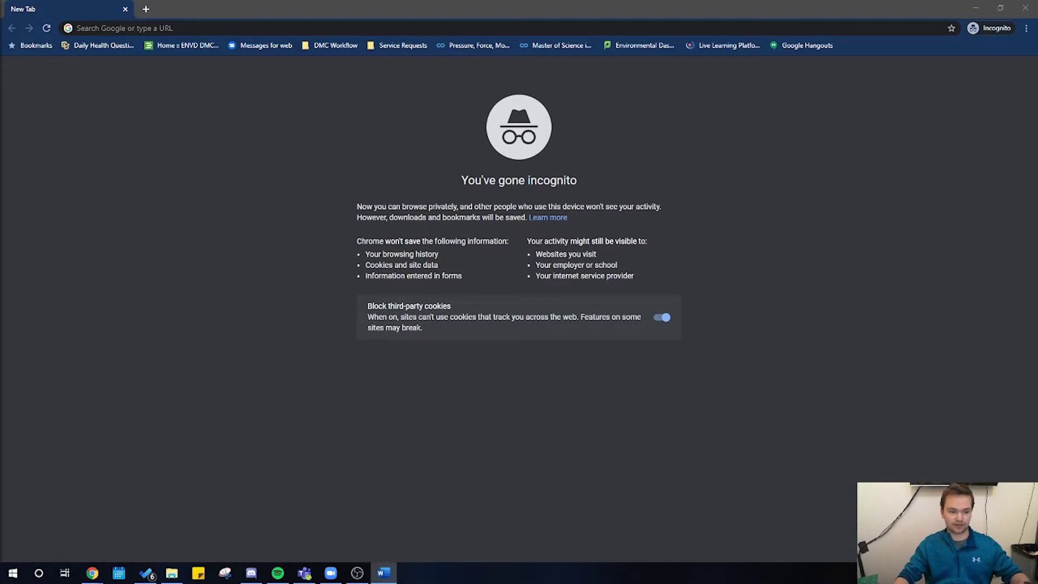
Search Google for 'envd dmc' and open the Digital Media Center result.
{"action": "left_click", "coordinate": [123, 29]}
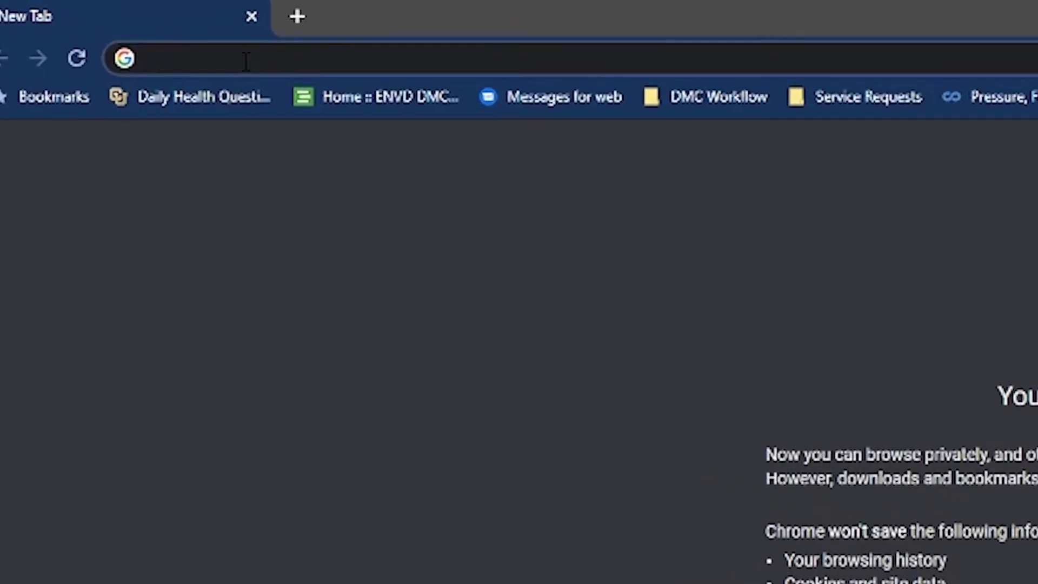
{"action": "type", "text": "envd d"}
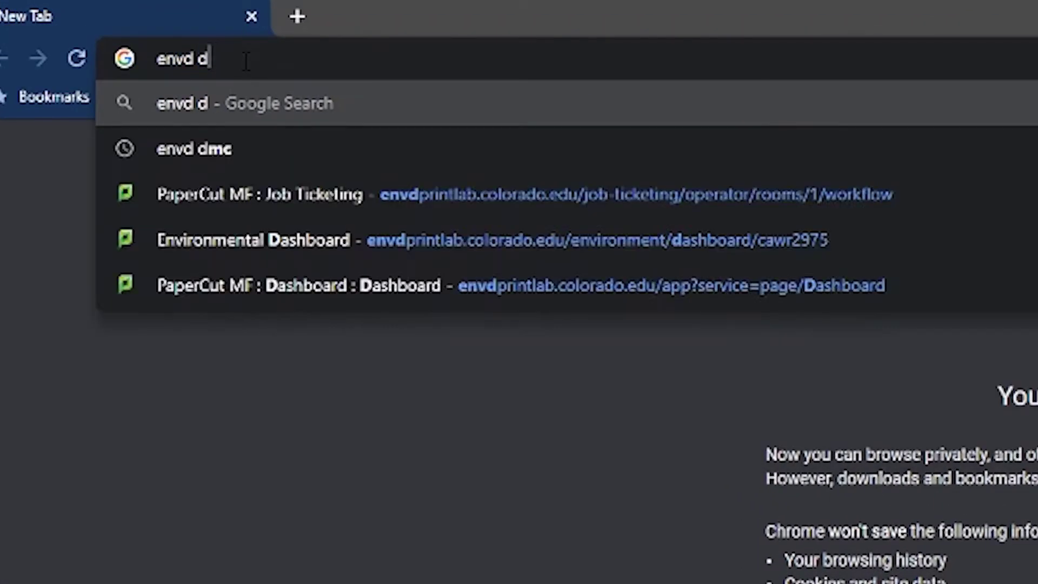
{"action": "type", "text": "mc"}
{"action": "key", "text": "Return"}
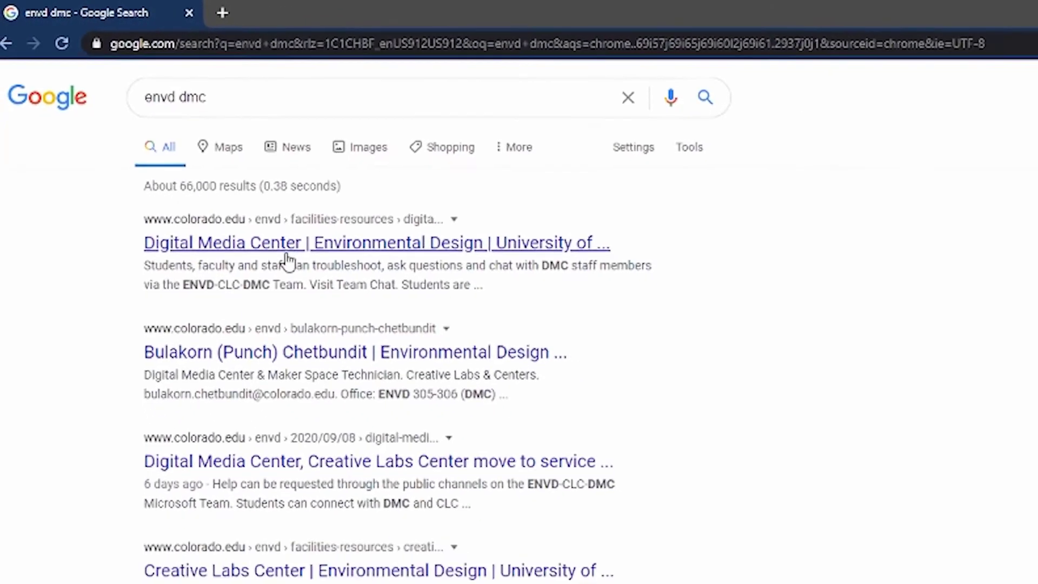
{"action": "left_click", "coordinate": [286, 255]}
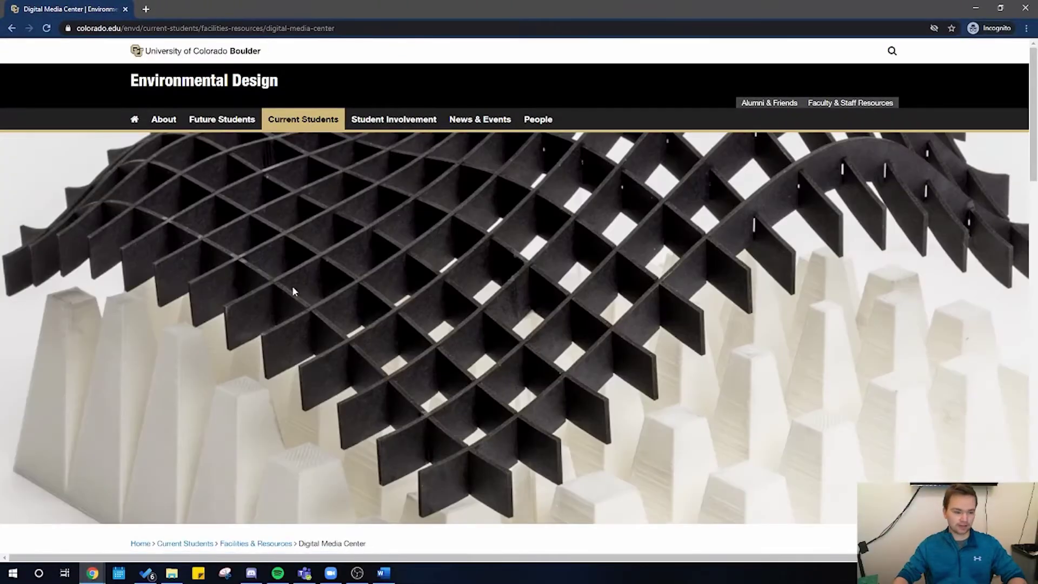
Follow 'Submit a 3D Print Job' in the 3D Printing section to reach PaperCut MF.
{"action": "scroll", "coordinate": [288, 272], "scroll_direction": "down", "scroll_amount": 15}
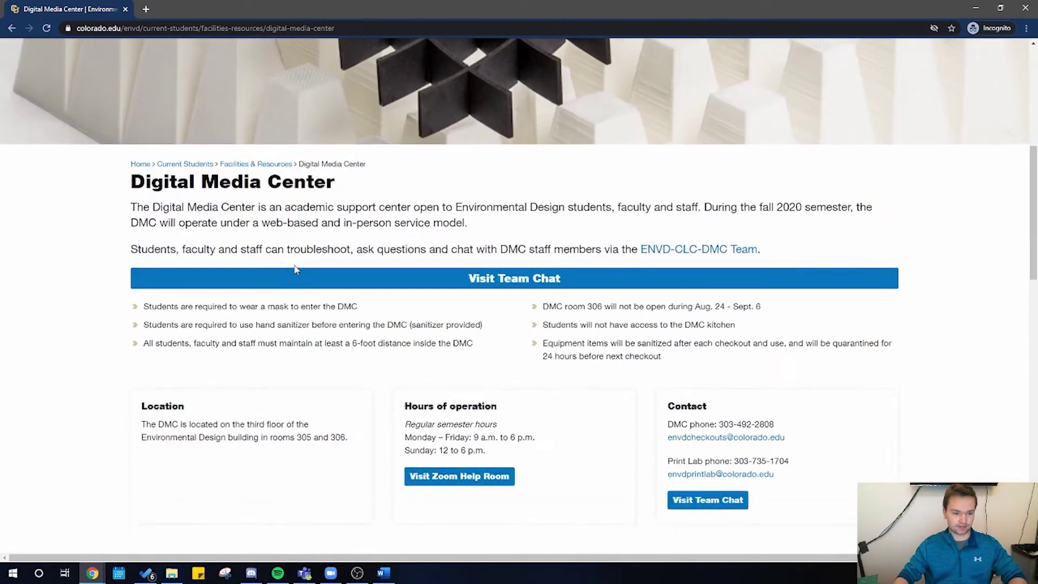
{"action": "scroll", "coordinate": [288, 273], "scroll_direction": "down", "scroll_amount": 9}
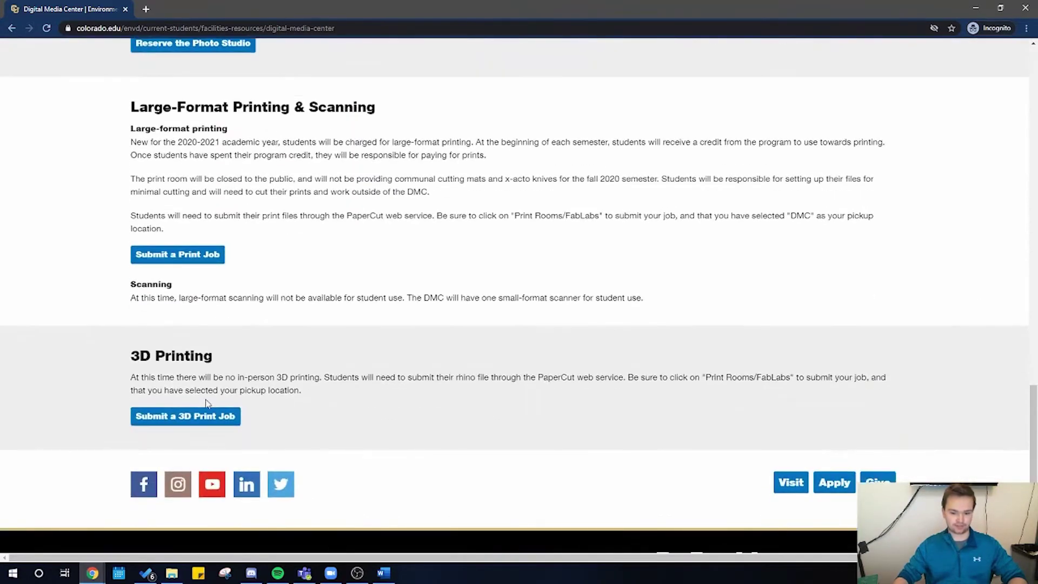
{"action": "left_click", "coordinate": [200, 419]}
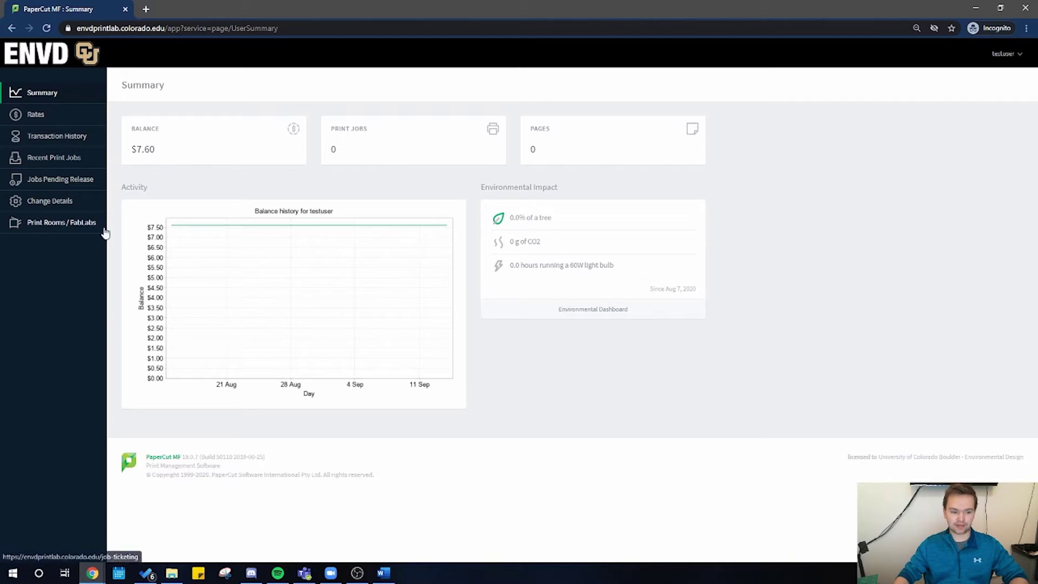
Go to Print Rooms / FabLabs from the PaperCut MF sidebar.
{"action": "left_click", "coordinate": [80, 226]}
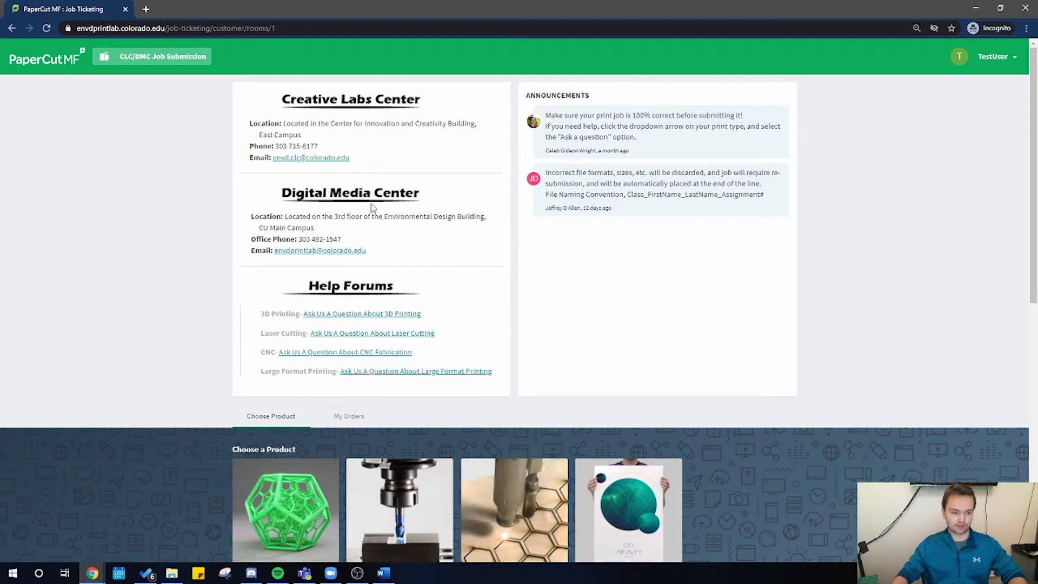
Copy the File Naming Convention announcement text and start a new 3D Print order.
{"action": "scroll", "coordinate": [342, 292], "scroll_direction": "down", "scroll_amount": 2}
{"action": "scroll", "coordinate": [341, 292], "scroll_direction": "up", "scroll_amount": 2}
{"action": "left_click_drag", "start_coordinate": [626, 194], "coordinate": [765, 201]}
{"action": "key", "text": "ctrl+c"}
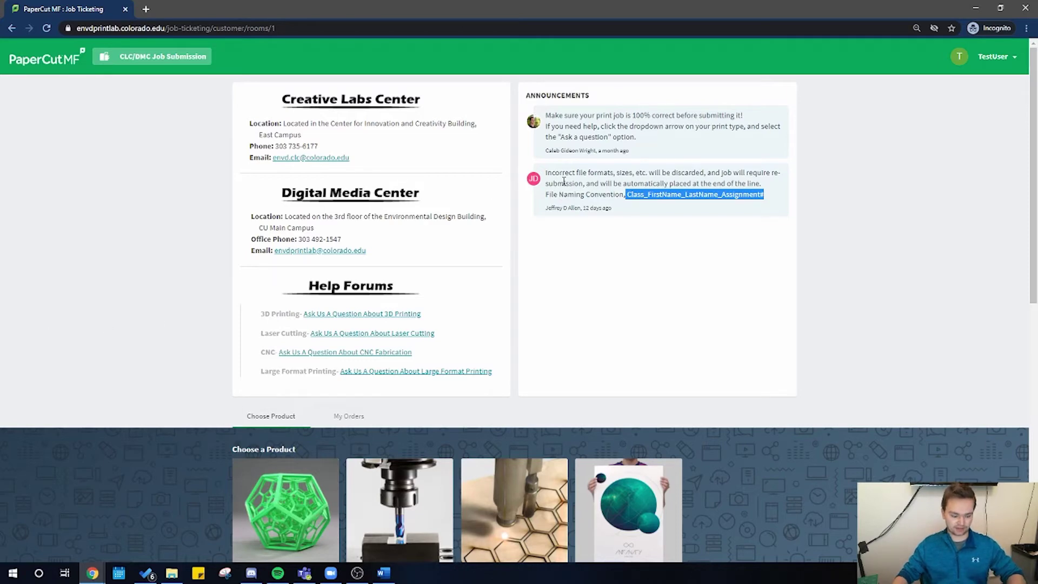
{"action": "scroll", "coordinate": [299, 308], "scroll_direction": "down", "scroll_amount": 2}
{"action": "left_click", "coordinate": [286, 406]}
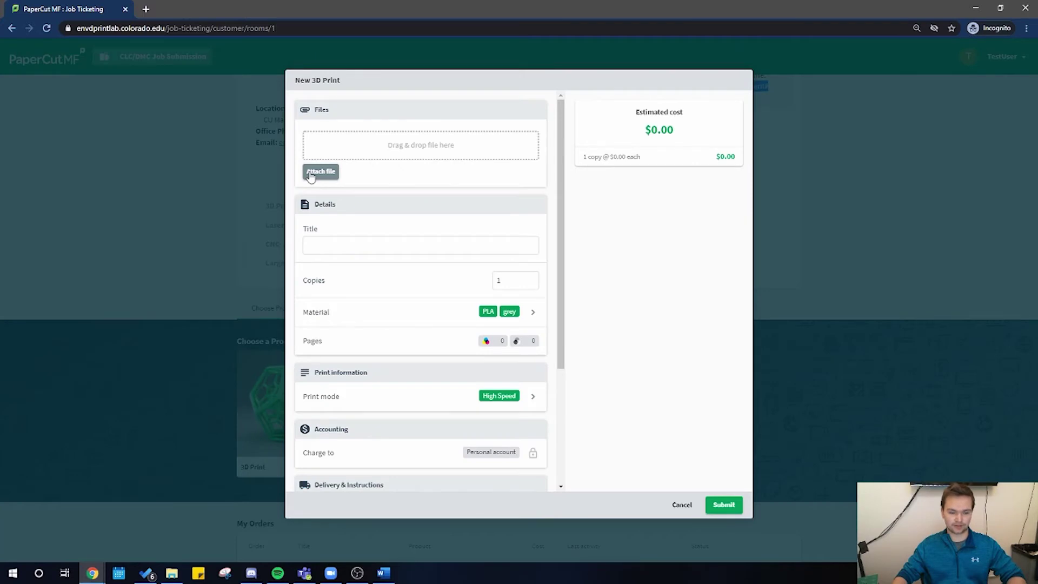
Attach doorLockv1.3dm from the Door Lock projects folder to the 3D print.
{"action": "left_click", "coordinate": [310, 177]}
{"action": "left_click", "coordinate": [51, 98]}
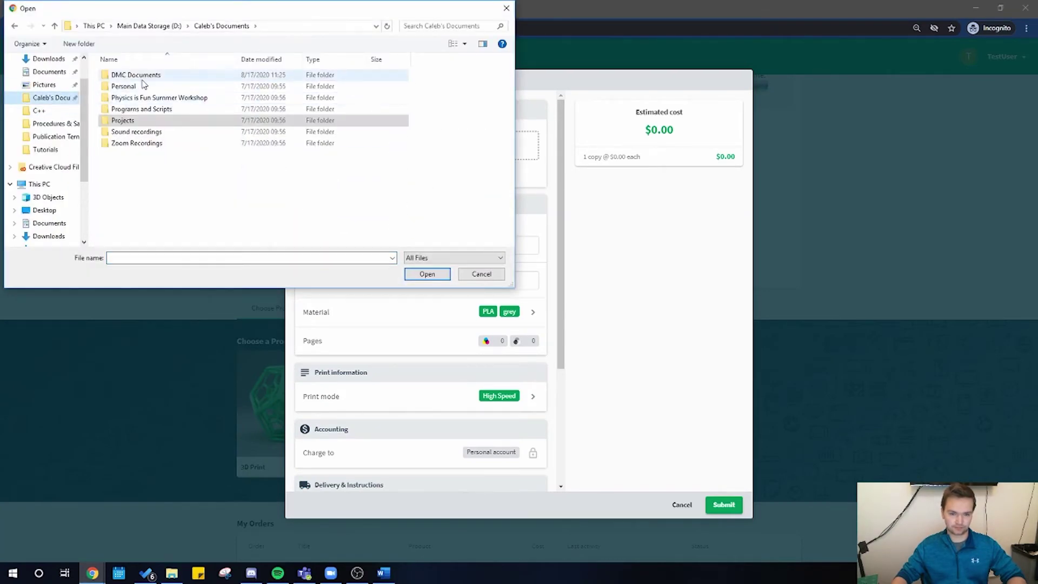
{"action": "double_click", "coordinate": [141, 79]}
{"action": "double_click", "coordinate": [134, 132]}
{"action": "double_click", "coordinate": [140, 77]}
{"action": "double_click", "coordinate": [139, 77]}
{"action": "left_click", "coordinate": [139, 77]}
{"action": "left_click", "coordinate": [433, 276]}
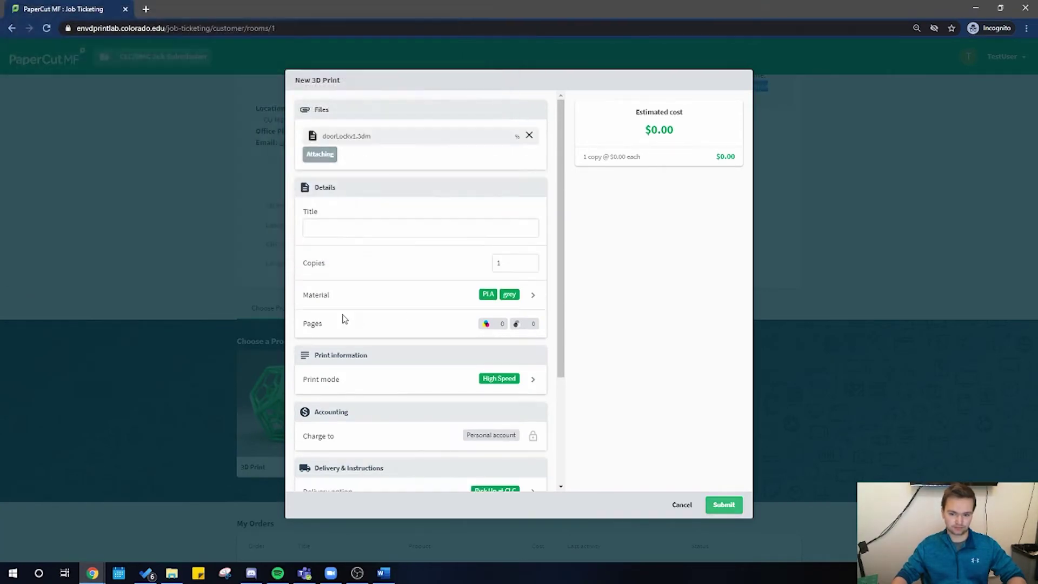
Paste Class_FirstName_LastName_Assignment# as the order title.
{"action": "left_click", "coordinate": [324, 227]}
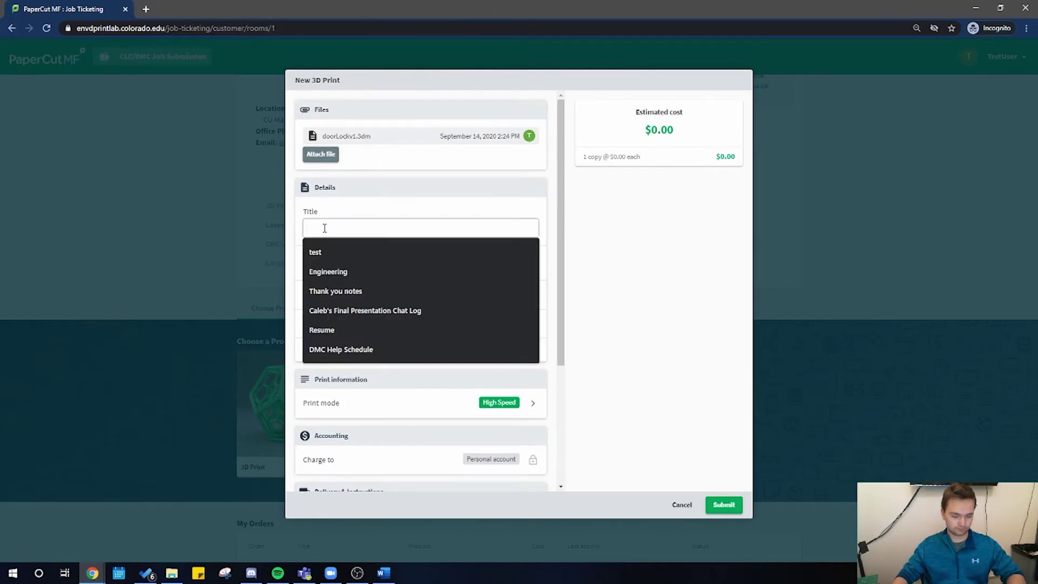
{"action": "key", "text": "ctrl+v"}
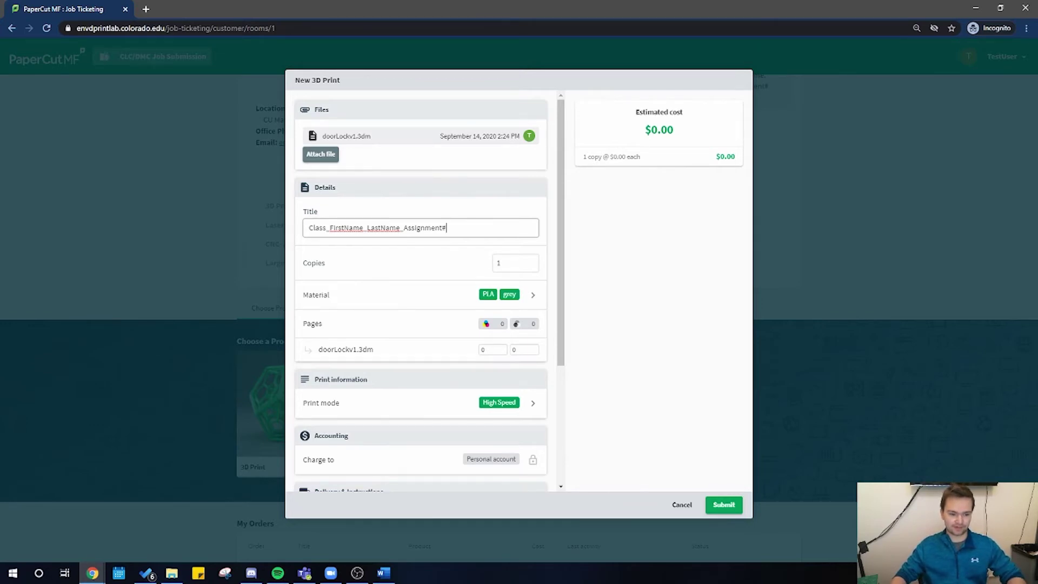
{"action": "left_click_drag", "start_coordinate": [359, 227], "coordinate": [457, 226]}
{"action": "left_click", "coordinate": [457, 226]}
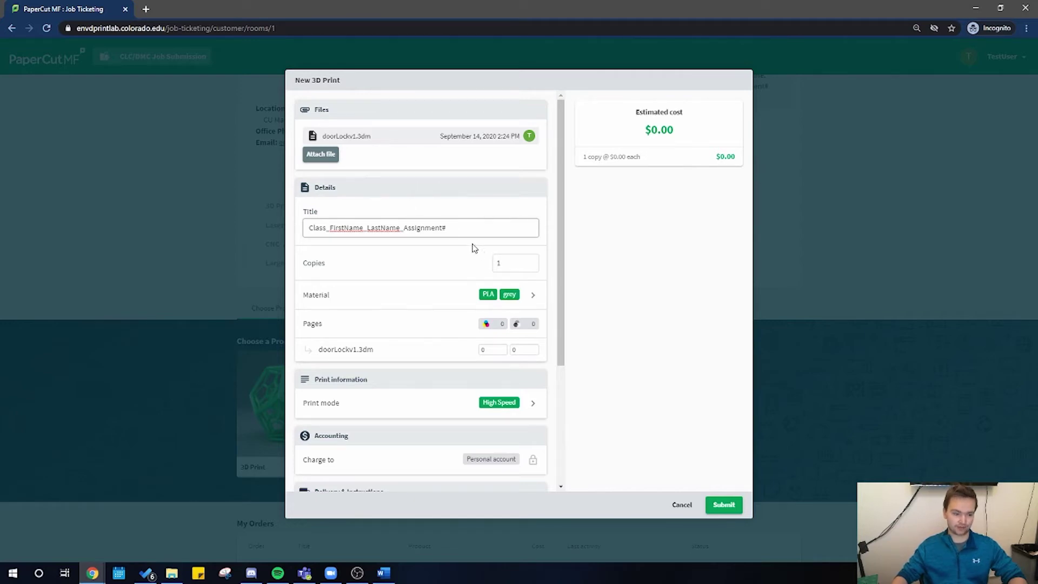
Choose September 17, 2020 as the due date and submit the 3D print order.
{"action": "scroll", "coordinate": [467, 258], "scroll_direction": "down", "scroll_amount": 3}
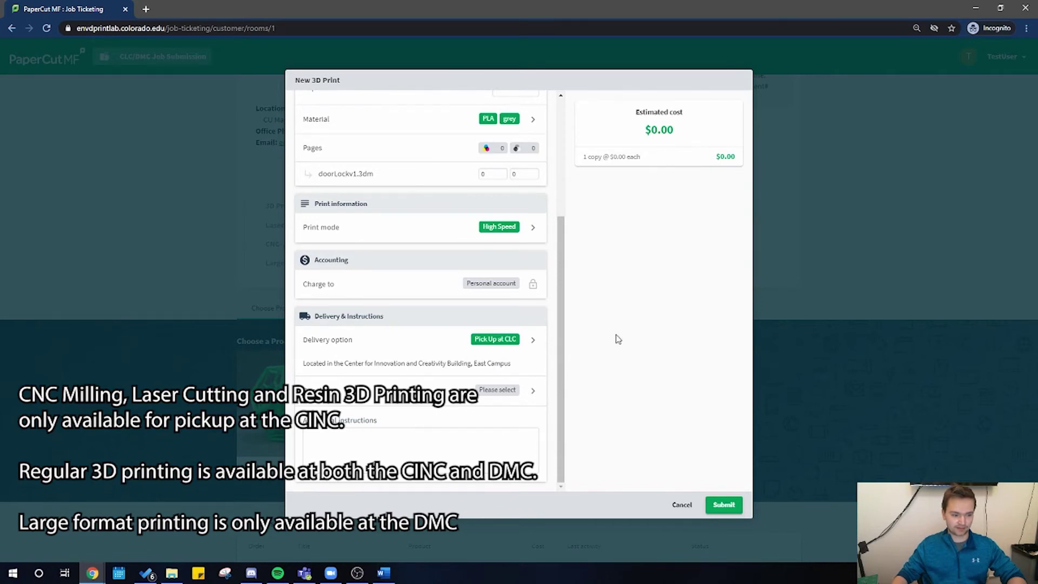
{"action": "left_click", "coordinate": [498, 390]}
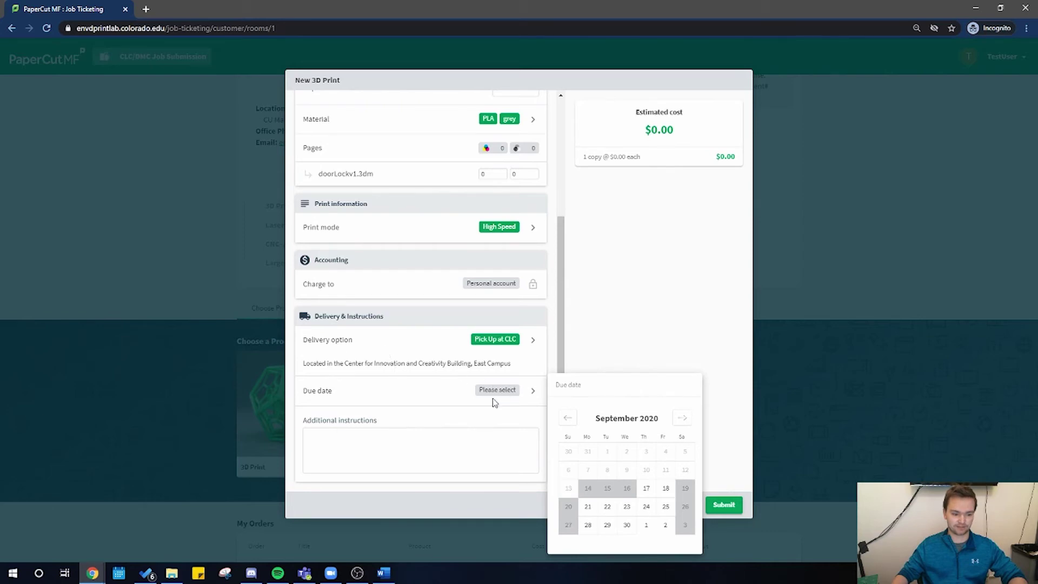
{"action": "left_click", "coordinate": [646, 489]}
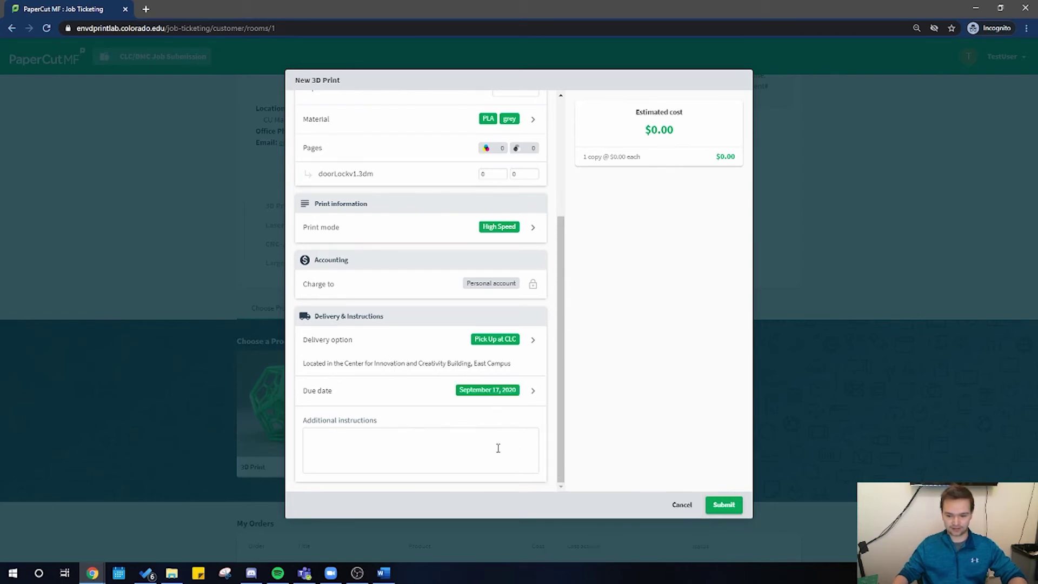
{"action": "left_click", "coordinate": [347, 436]}
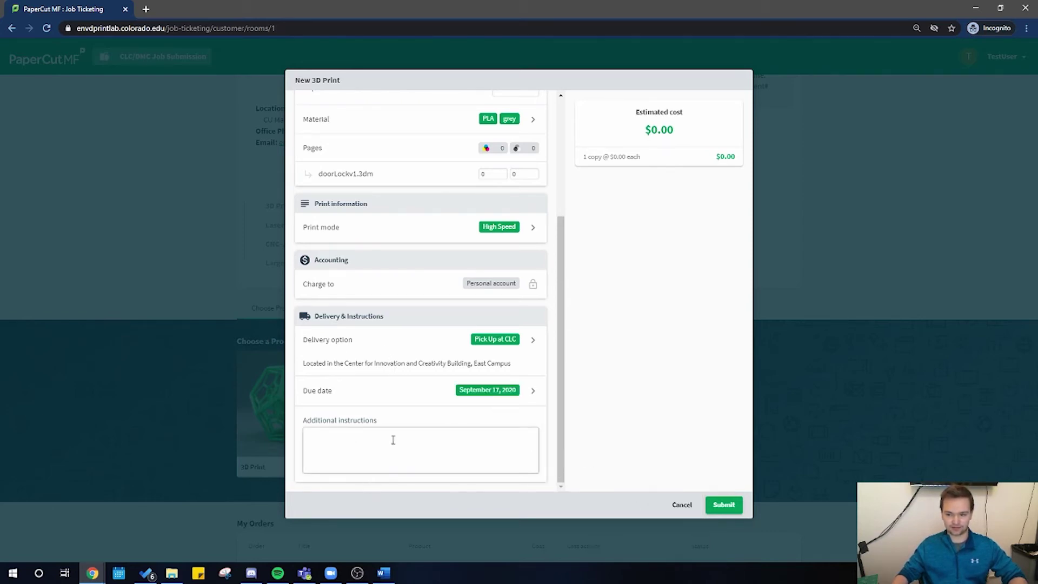
{"action": "left_click", "coordinate": [724, 504]}
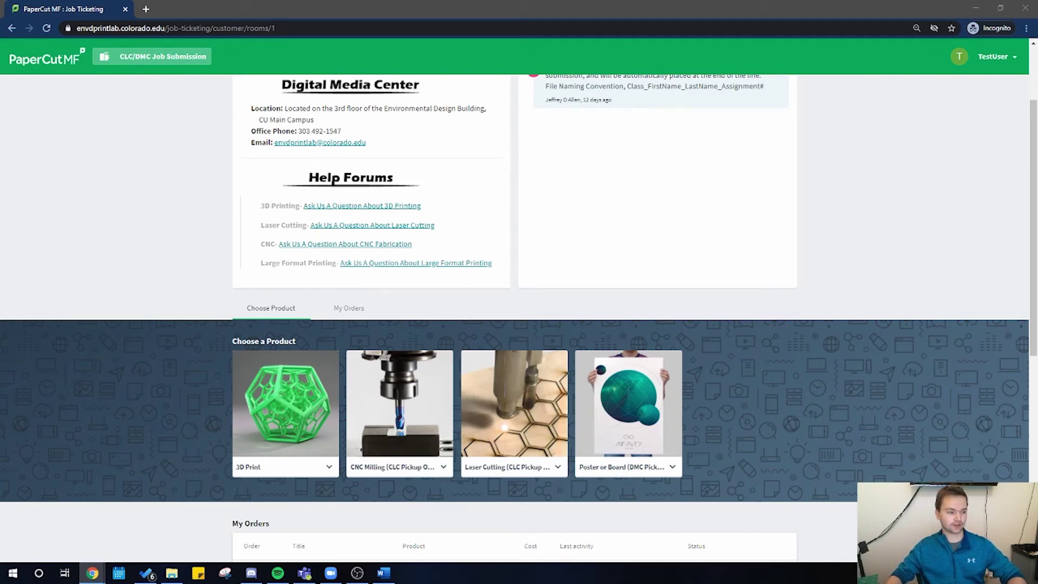
{"action": "scroll", "coordinate": [703, 243], "scroll_direction": "down", "scroll_amount": 7}
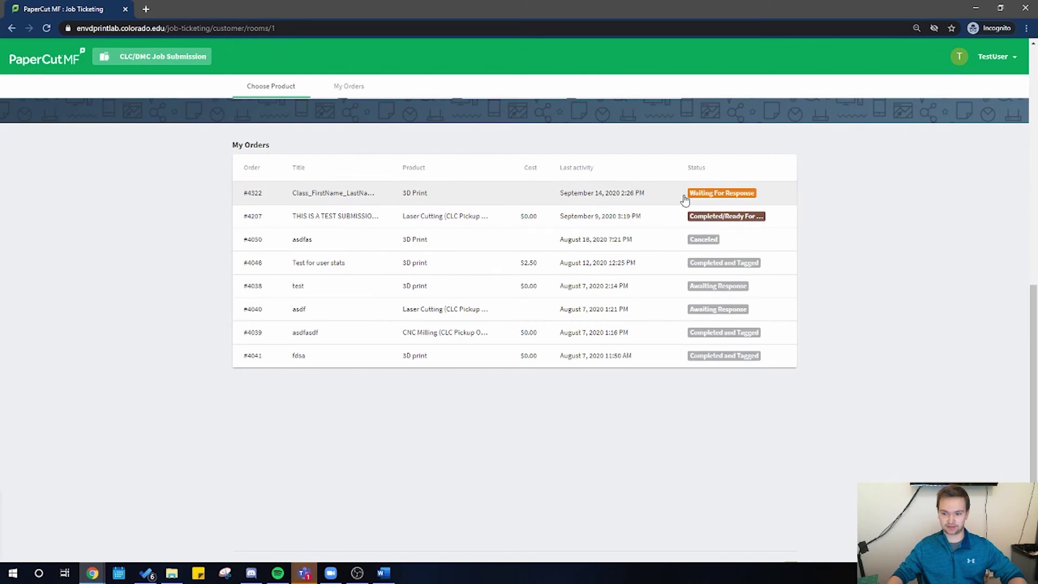
{"action": "left_click", "coordinate": [490, 200]}
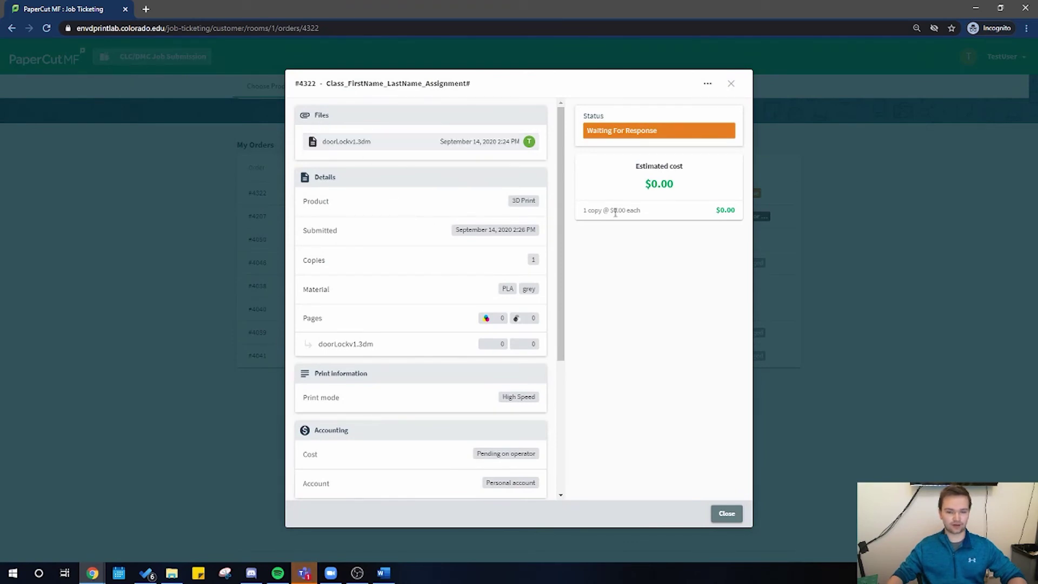
{"action": "left_click", "coordinate": [707, 88]}
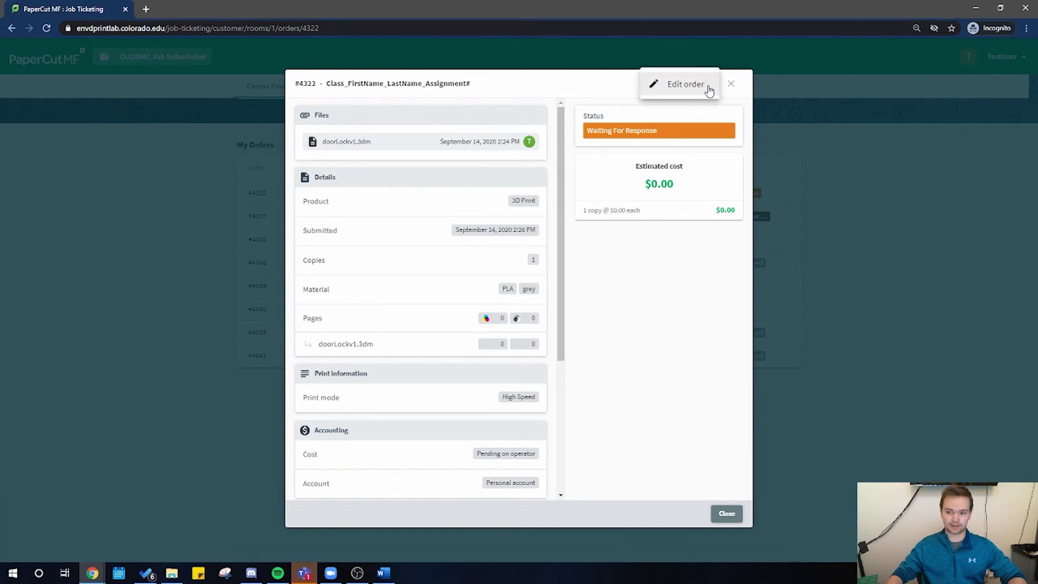
{"action": "left_click", "coordinate": [675, 85]}
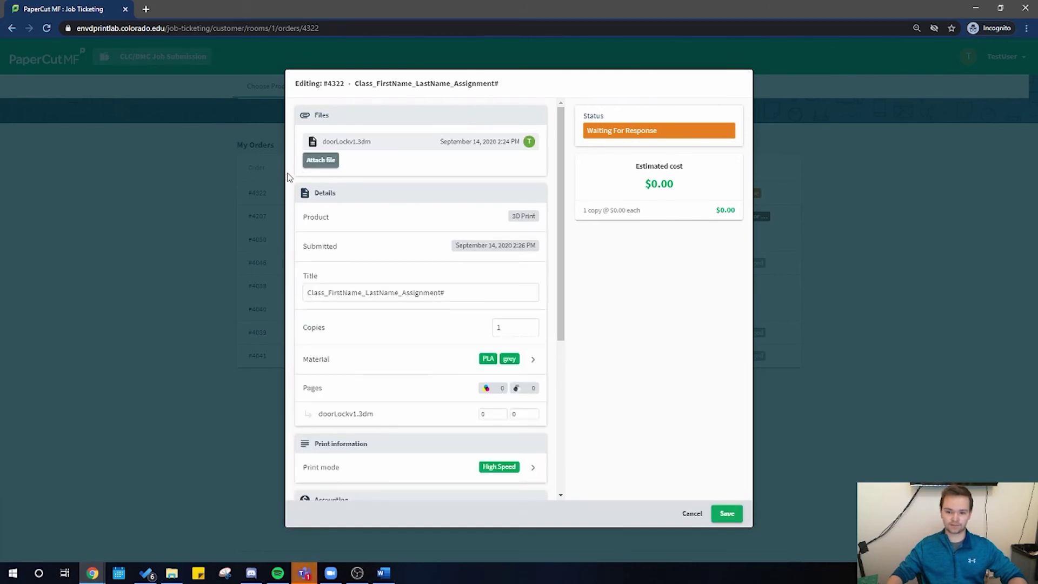
{"action": "left_click", "coordinate": [320, 161]}
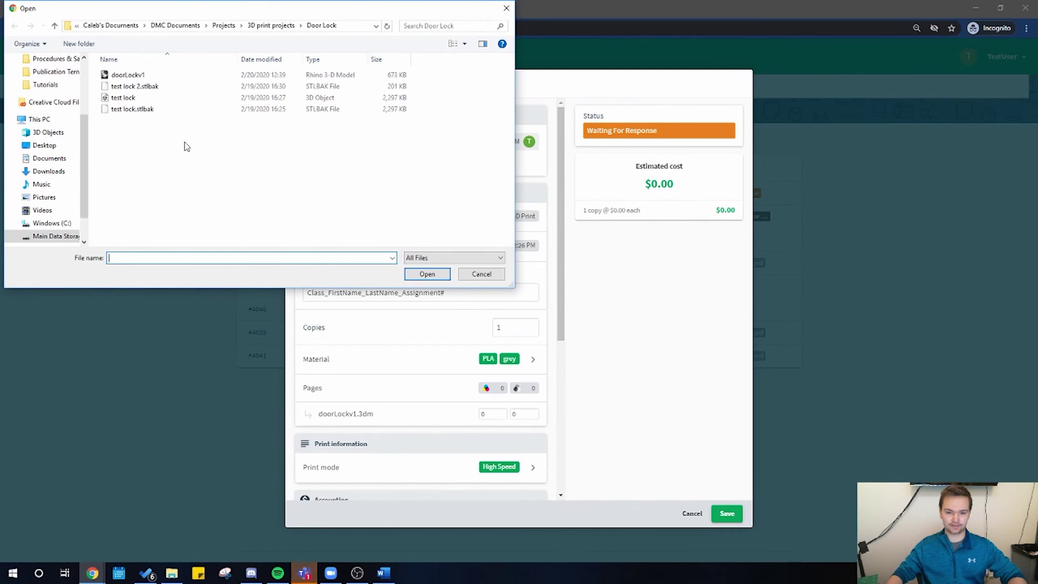
{"action": "left_click", "coordinate": [130, 98]}
{"action": "left_click", "coordinate": [427, 273]}
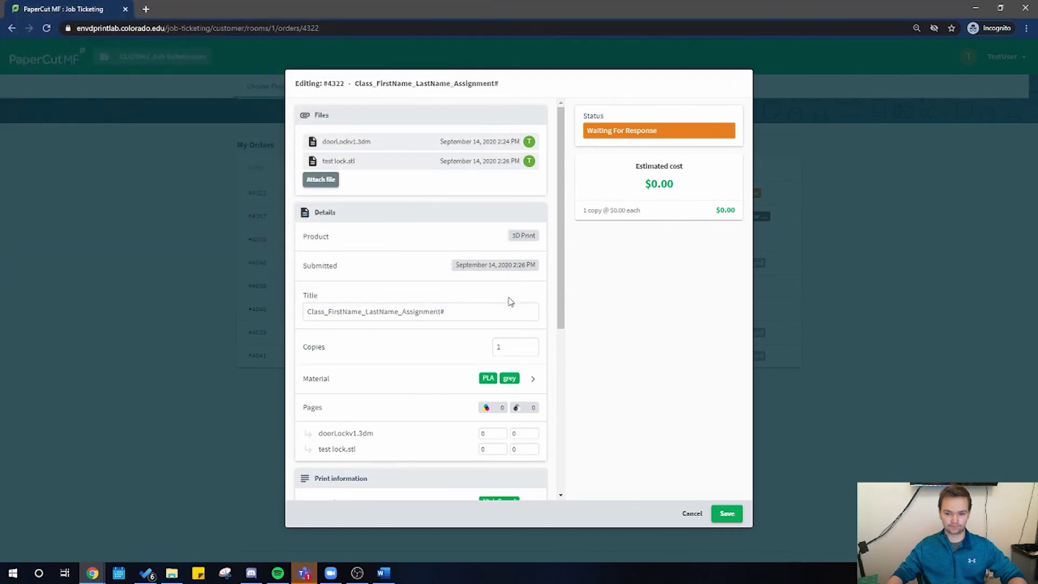
{"action": "mouse_move", "coordinate": [347, 160]}
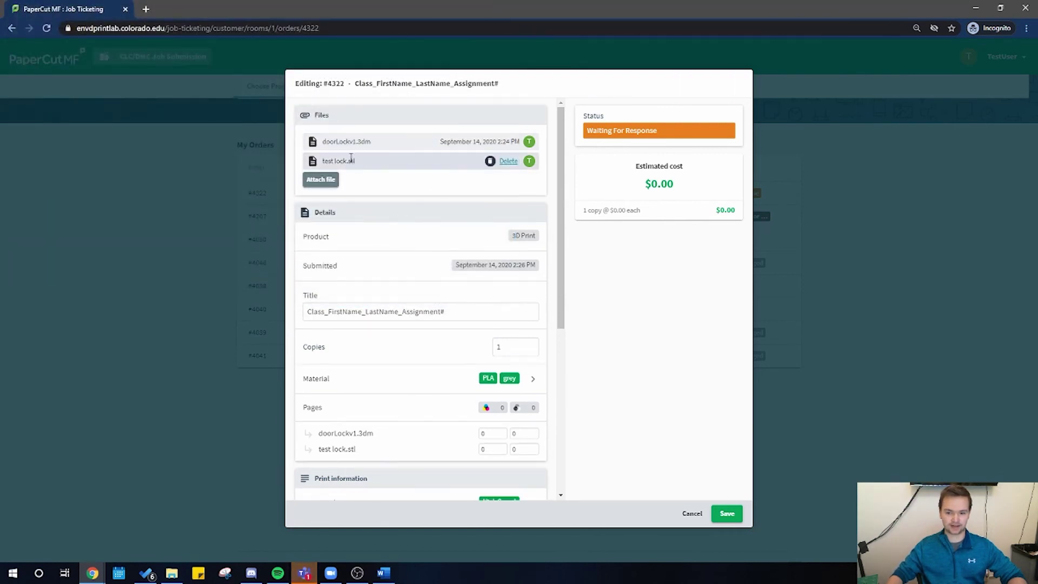
{"action": "mouse_move", "coordinate": [379, 140]}
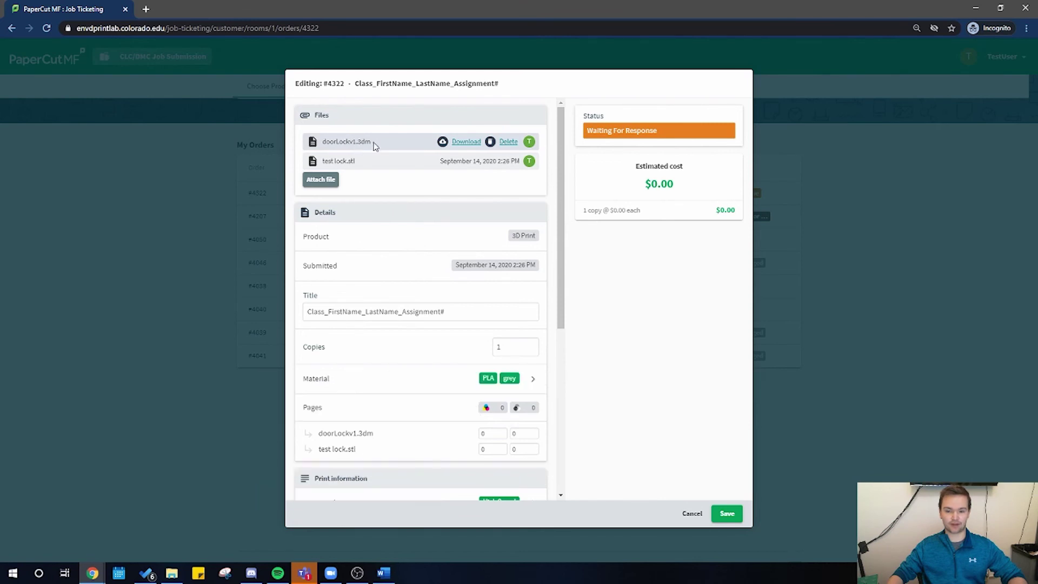
{"action": "scroll", "coordinate": [463, 278], "scroll_direction": "down", "scroll_amount": 5}
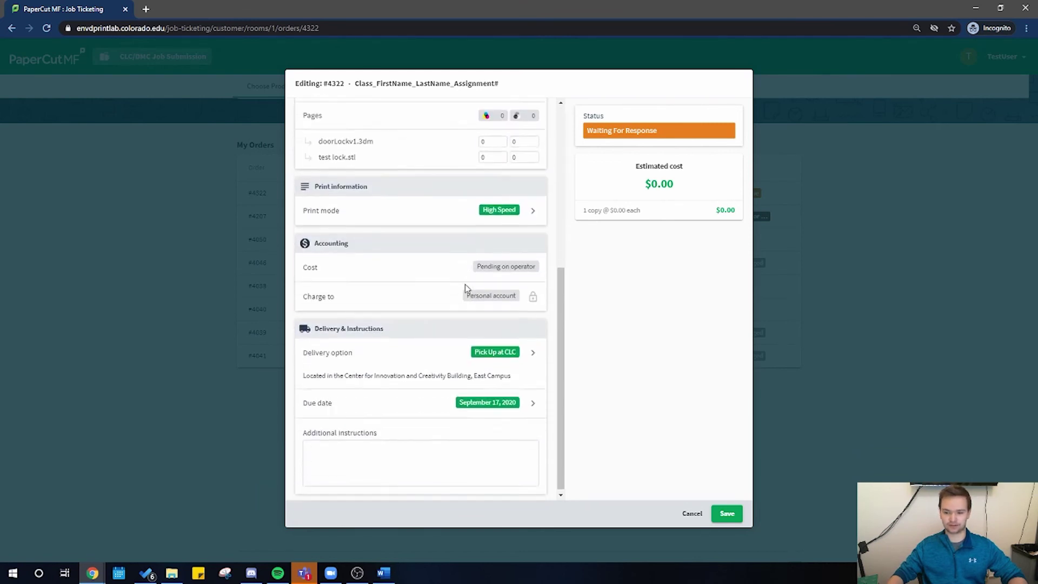
{"action": "left_click", "coordinate": [726, 514]}
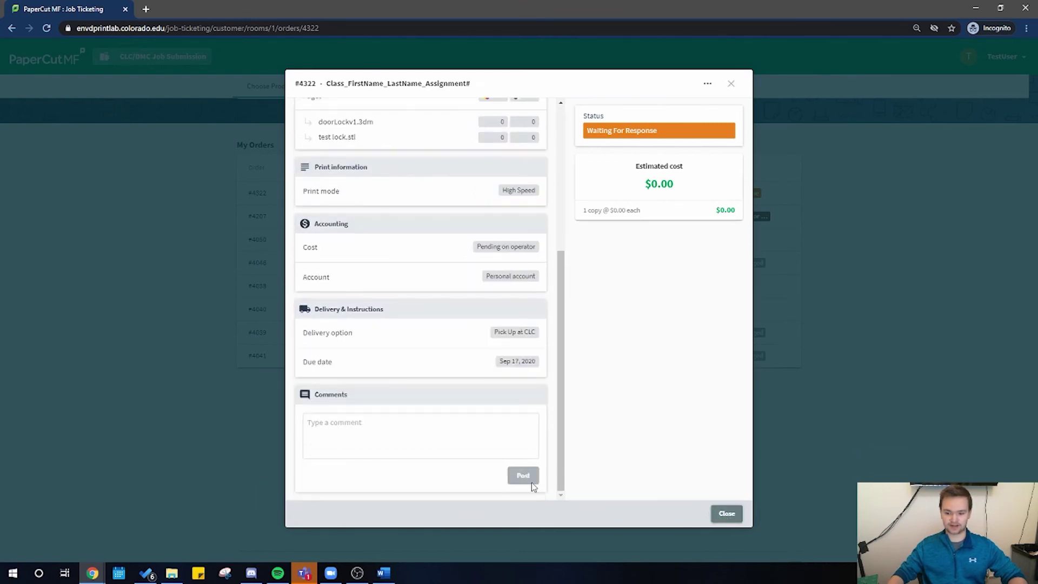